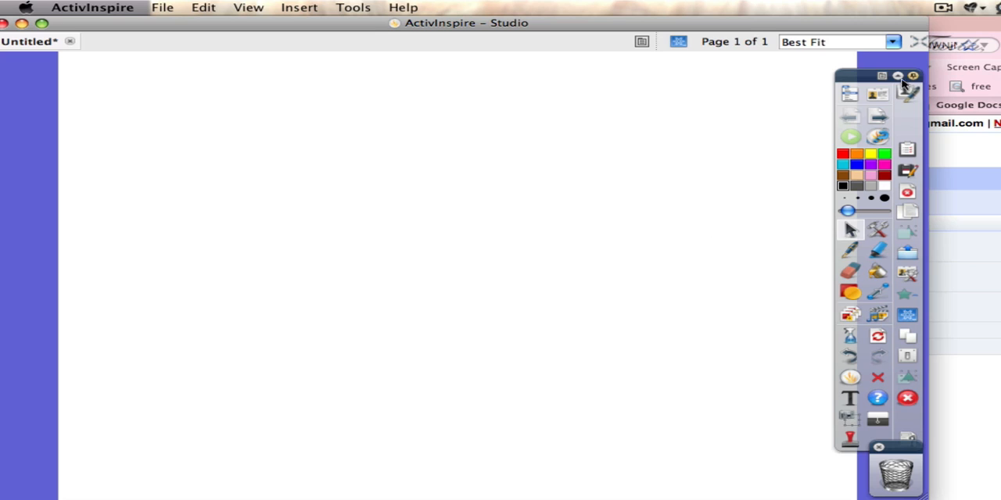
Step: Reposition the floating main toolbox and open the profile editor, moving its window so all its controls are reachable
left_click_drag(875, 77, 852, 61)
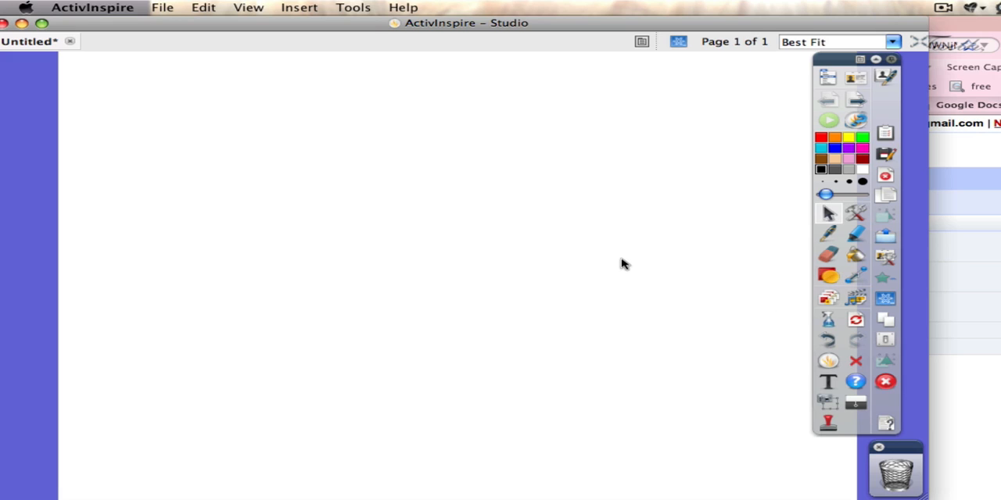
left_click(247, 8)
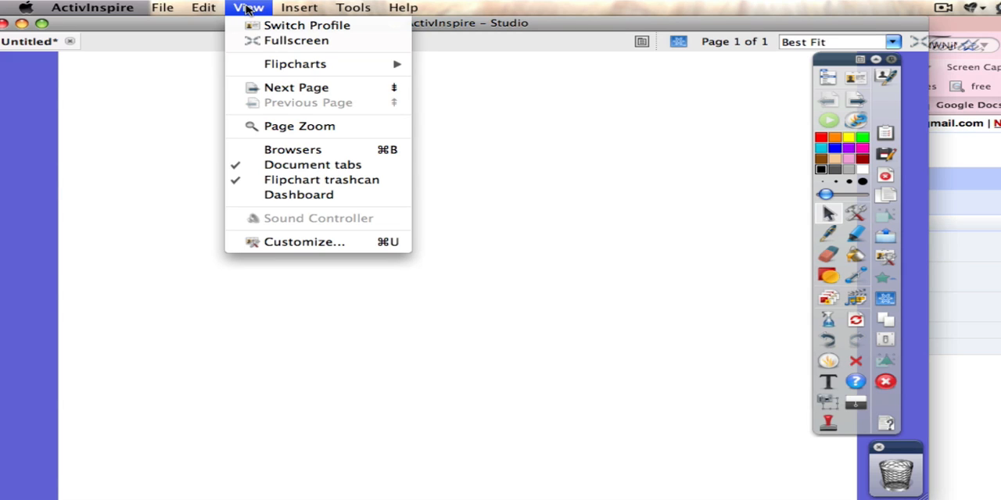
left_click(284, 244)
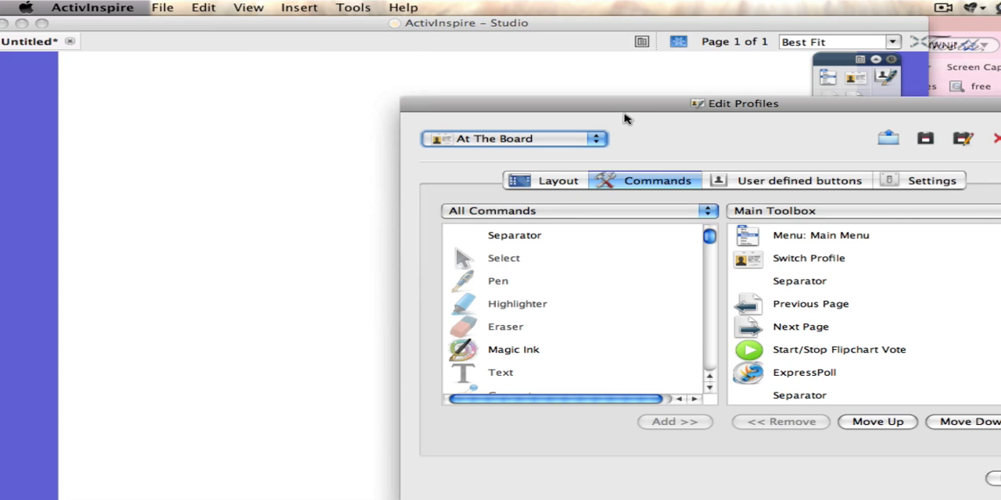
left_click_drag(626, 117, 563, 108)
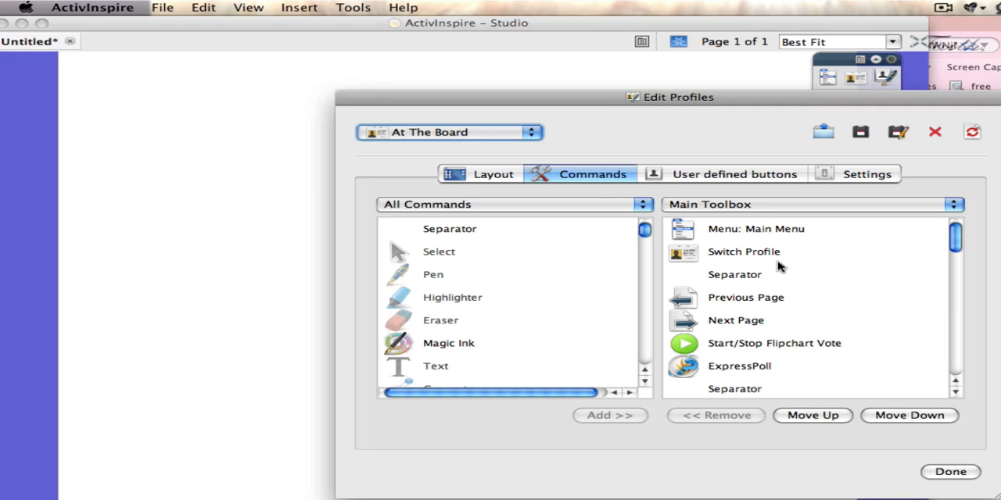
Step: Remove the About command from the main toolbox of the At The Board profile
left_click(957, 247)
left_click_drag(957, 247, 956, 259)
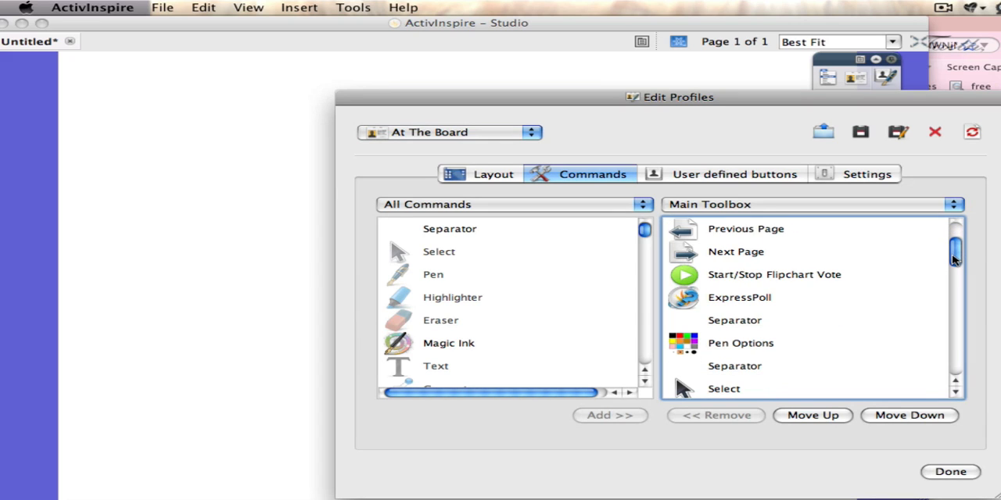
left_click(956, 393)
left_click(956, 394)
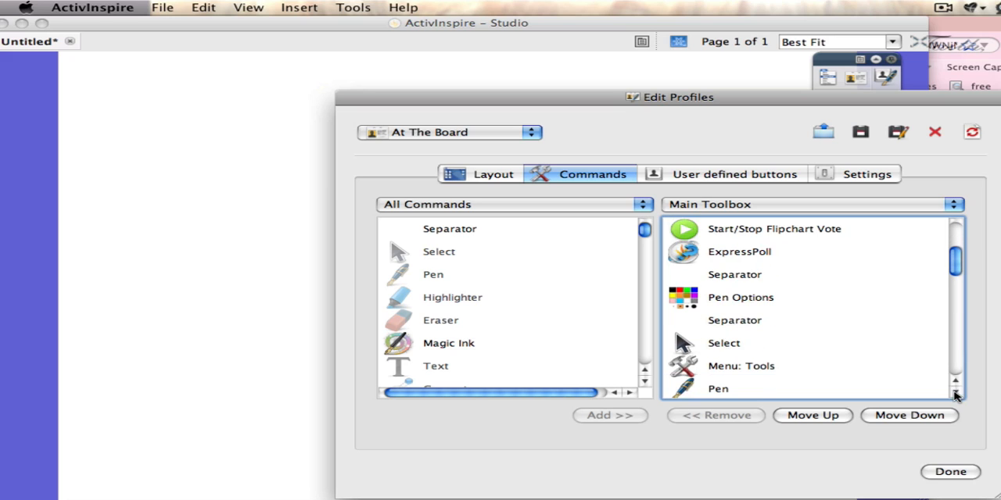
left_click(955, 393)
left_click(955, 394)
left_click(956, 393)
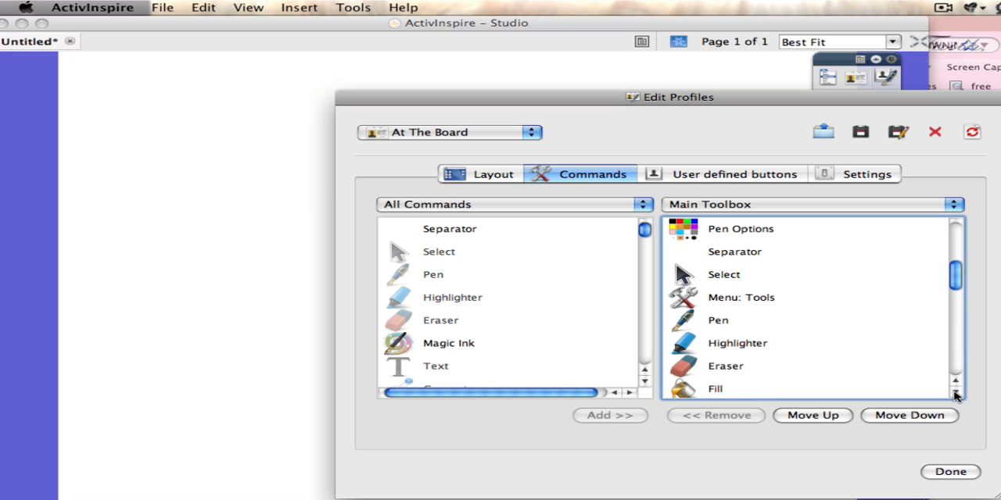
left_click(956, 393)
left_click(956, 394)
left_click(956, 393)
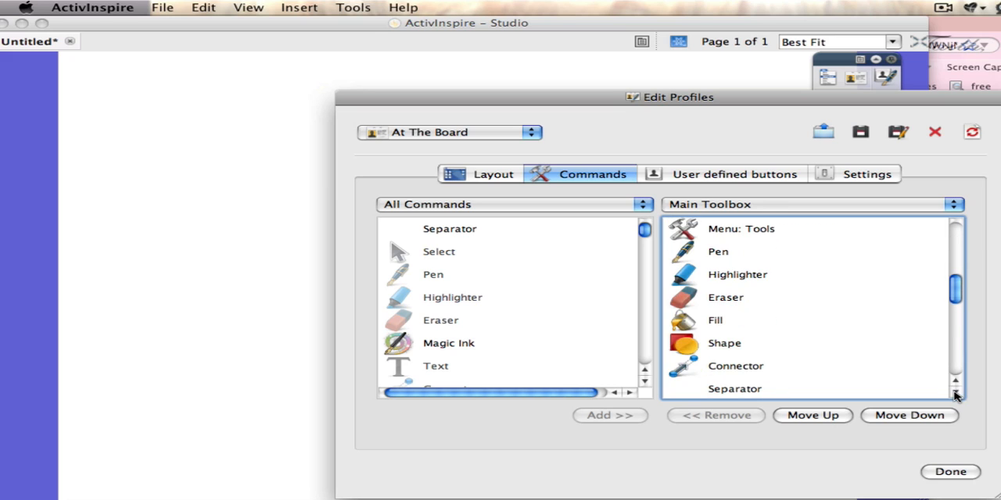
left_click(955, 393)
left_click(956, 393)
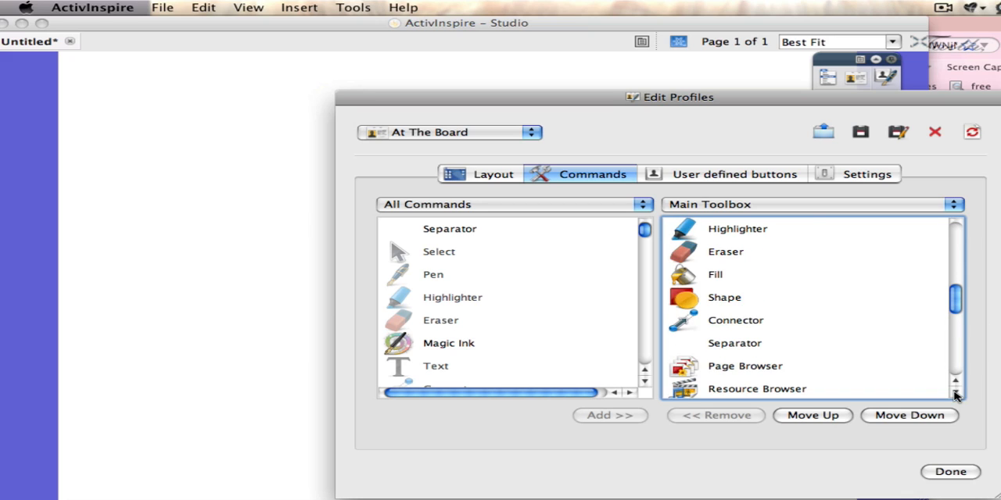
left_click(956, 393)
left_click(955, 393)
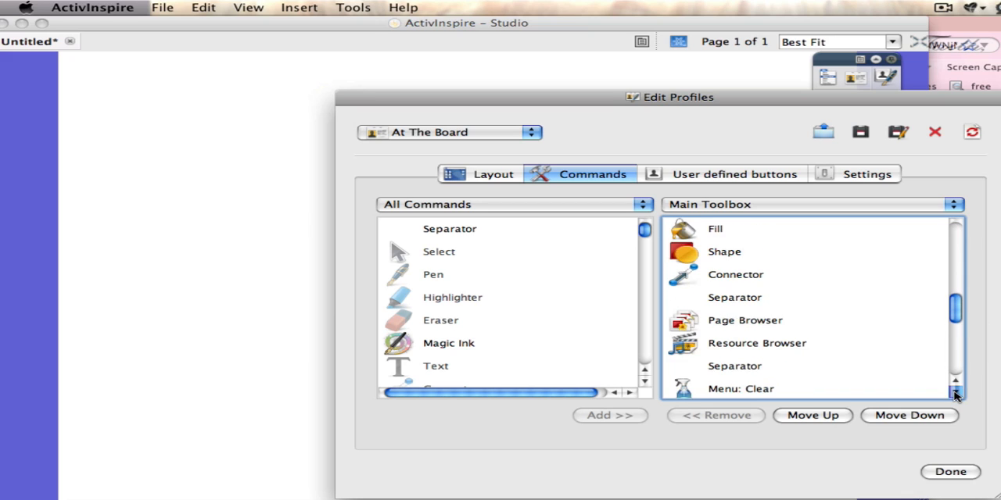
left_click(956, 393)
left_click(956, 394)
left_click(955, 393)
left_click(955, 393)
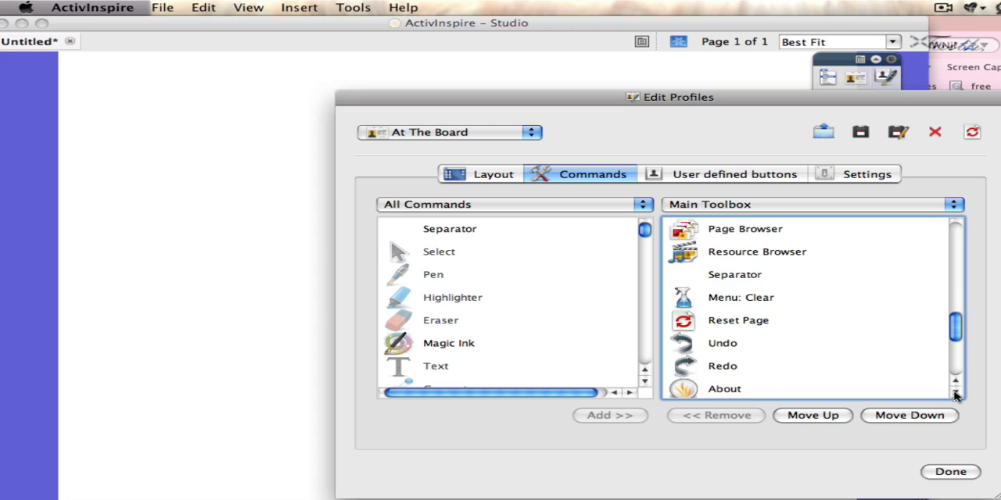
left_click(718, 390)
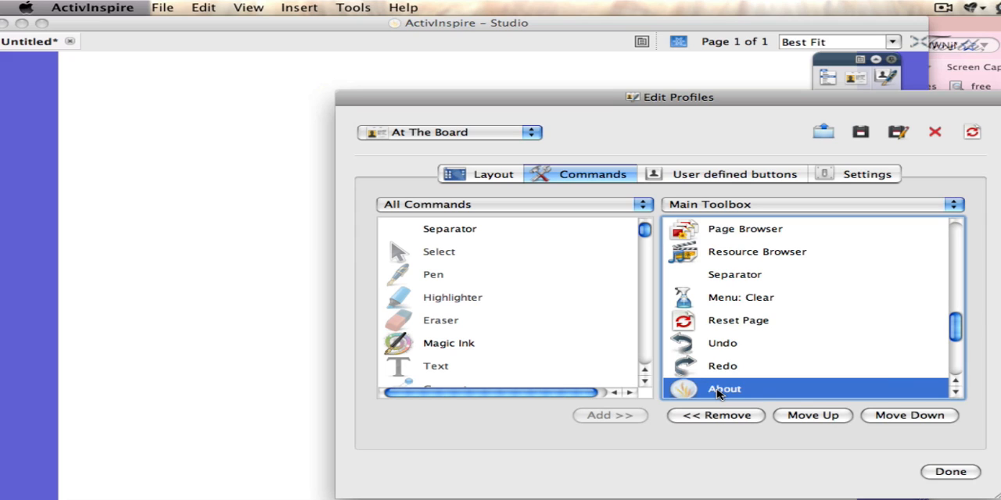
left_click(713, 419)
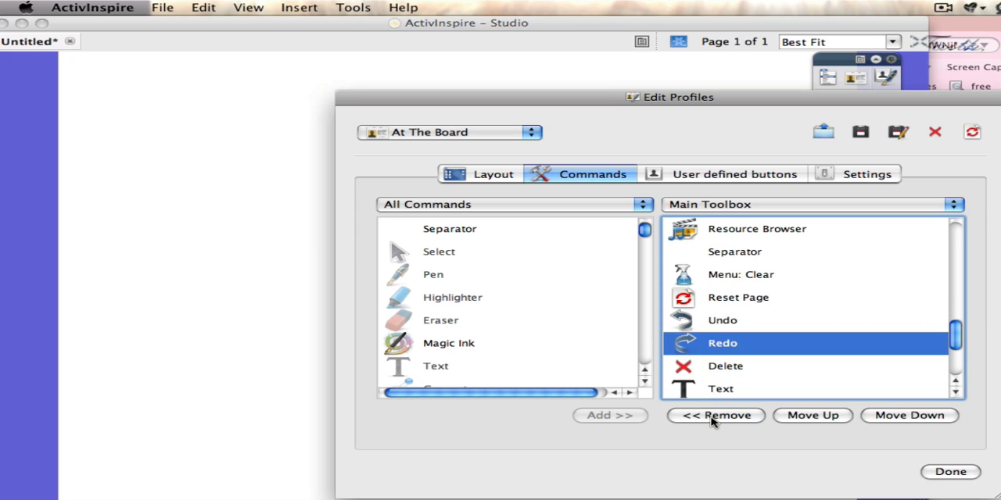
Step: Remove the Text command from the At The Board profile's main toolbox
left_click(956, 392)
left_click(955, 393)
left_click(956, 392)
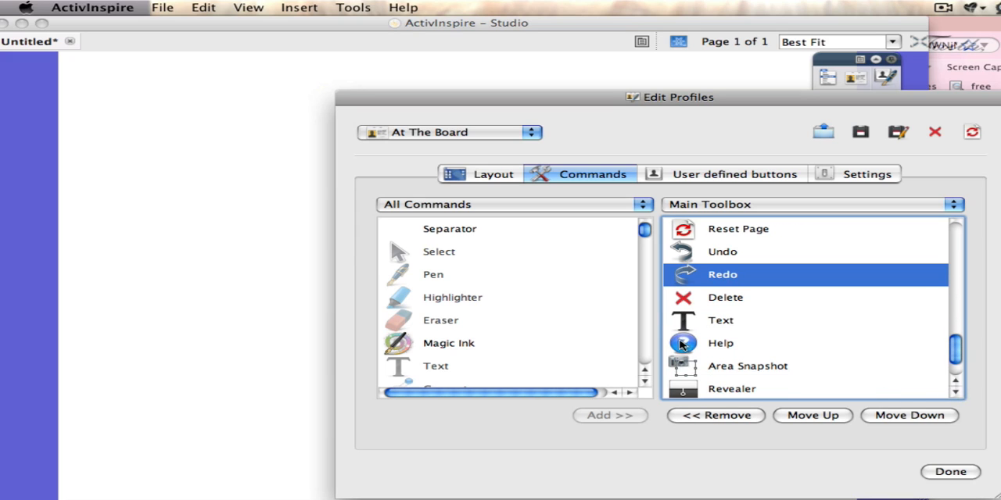
left_click(718, 330)
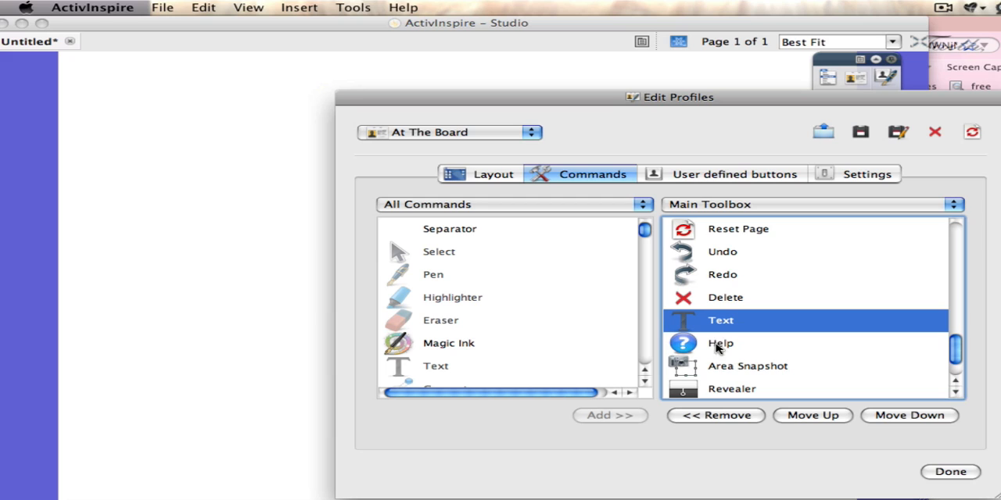
left_click(706, 418)
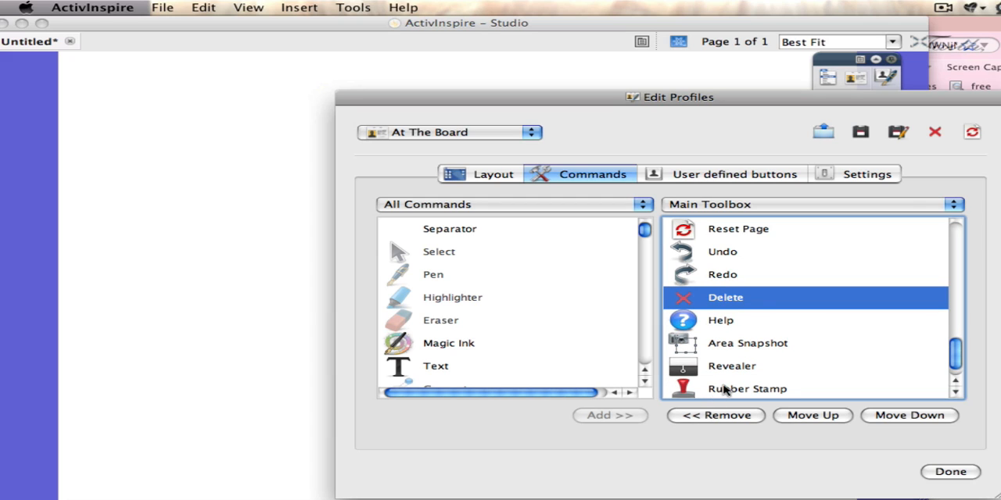
Step: Remove the Rubber Stamp and Area Snapshot commands from the At The Board profile's main toolbox
left_click(718, 389)
left_click(706, 418)
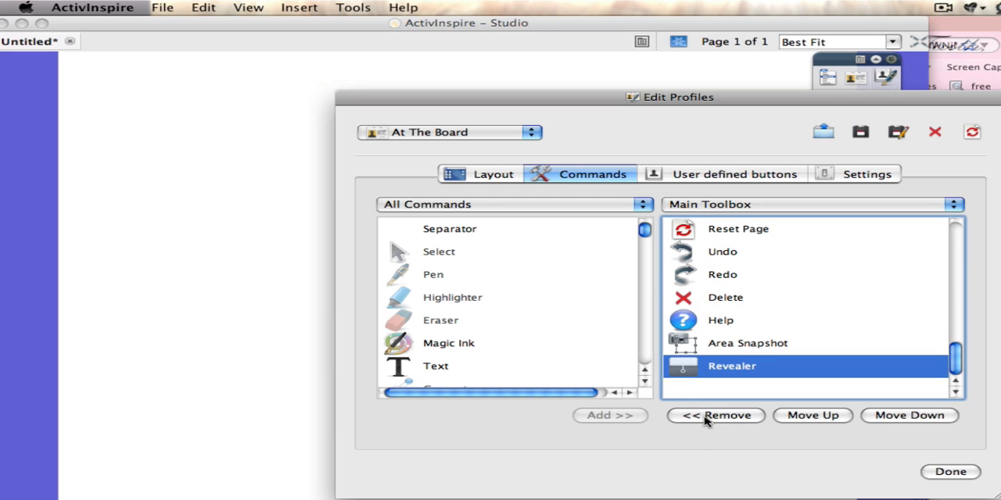
left_click(724, 344)
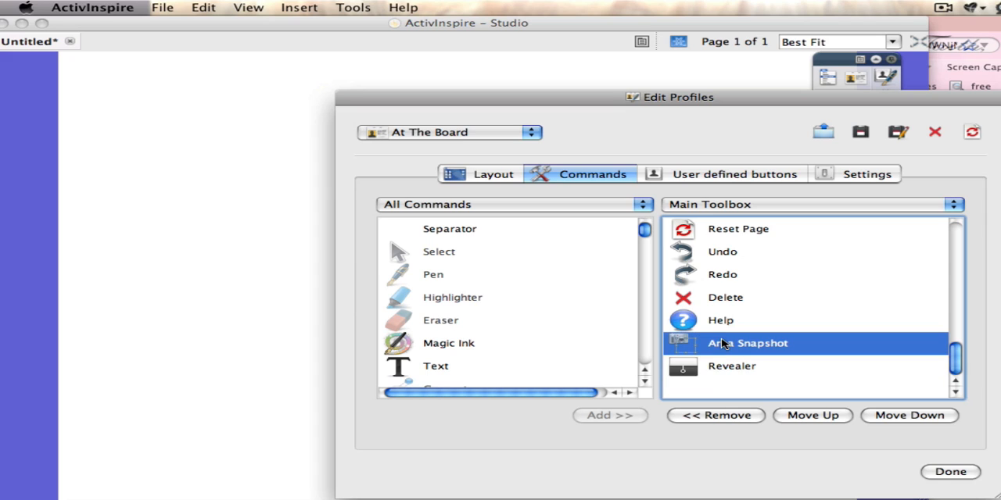
left_click(686, 416)
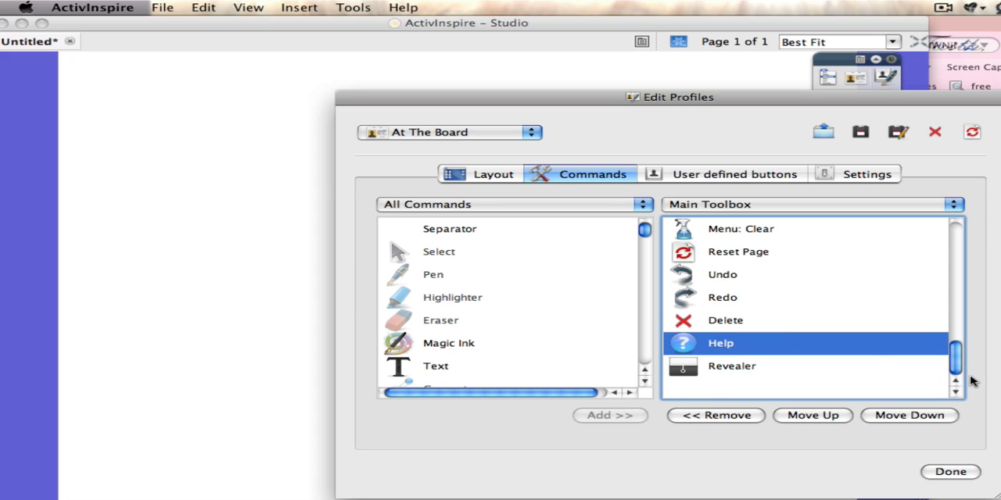
Step: Keep At The Board as the selected profile and delete the Languages profile
left_click_drag(959, 367, 862, 319)
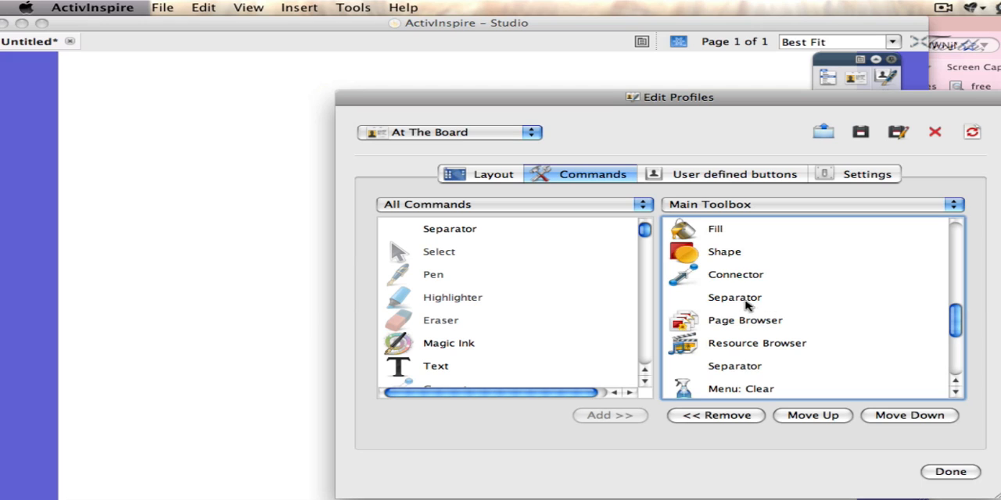
left_click(507, 135)
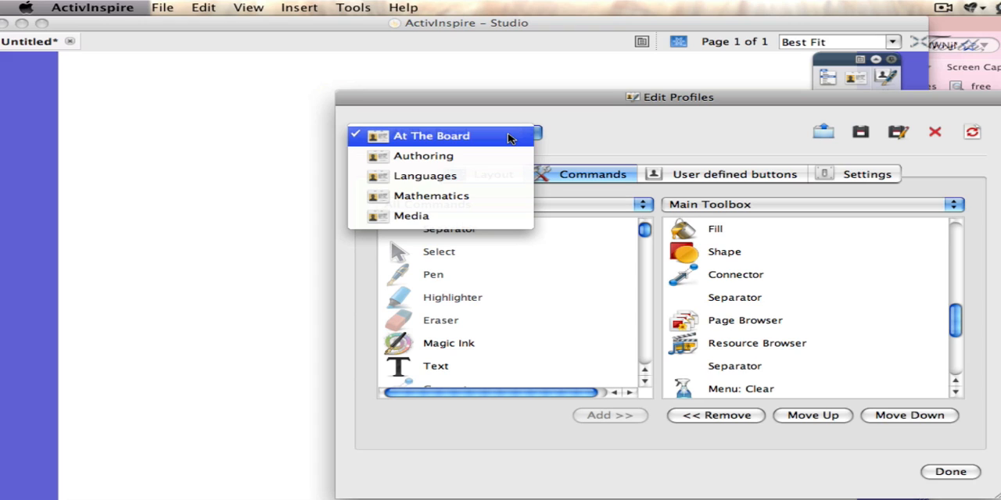
left_click(508, 138)
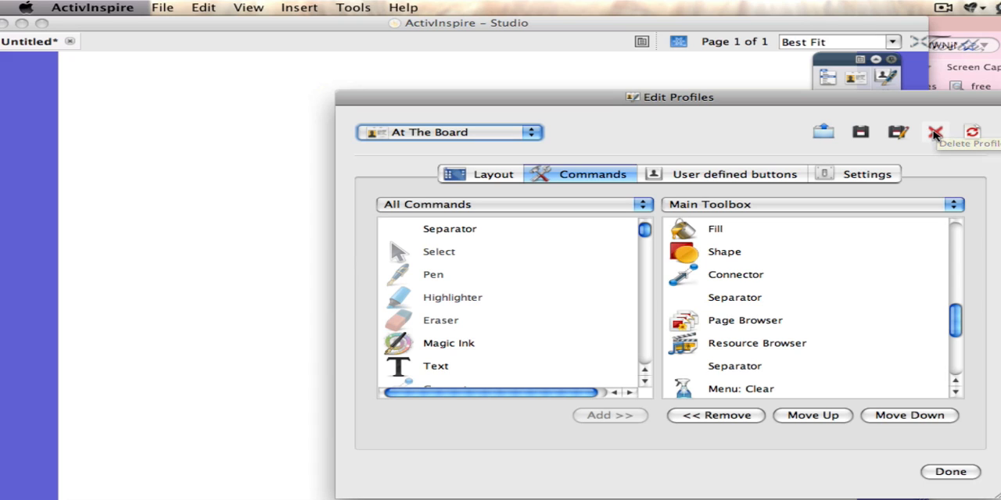
left_click(935, 135)
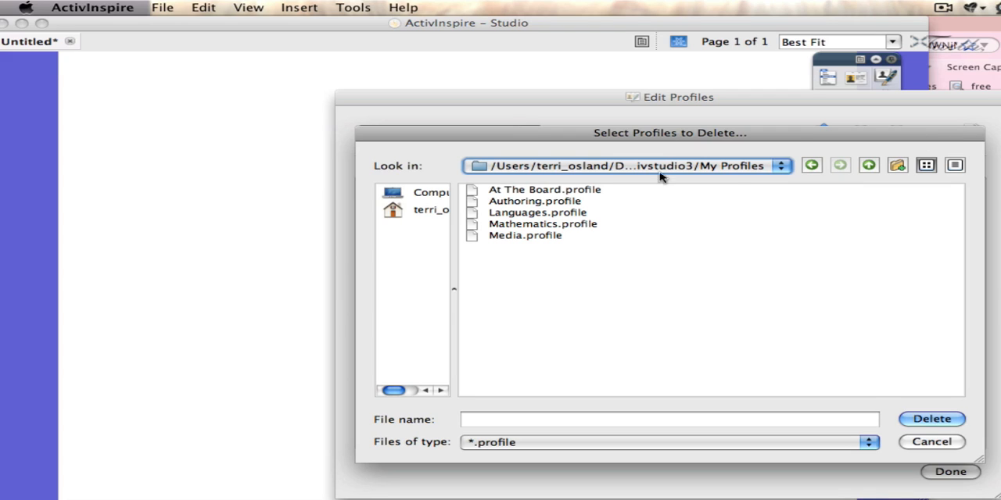
left_click(557, 203)
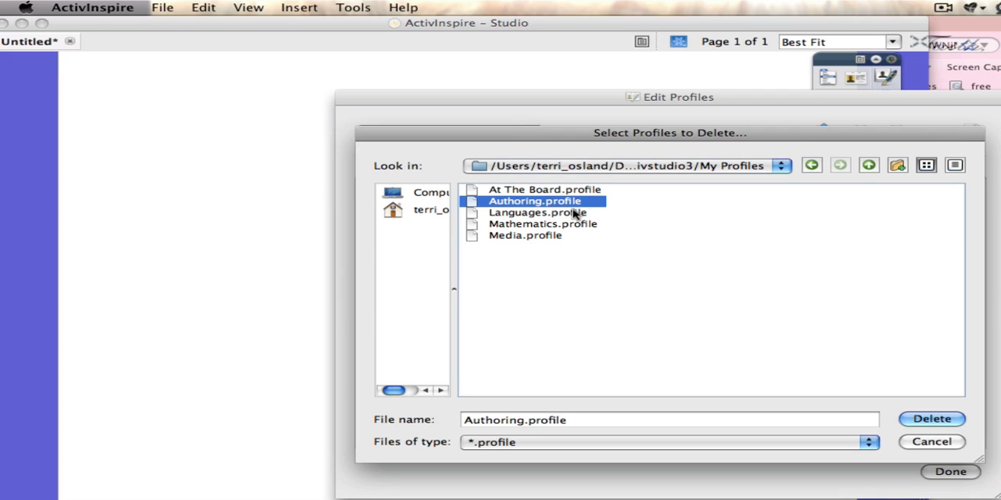
left_click(561, 213)
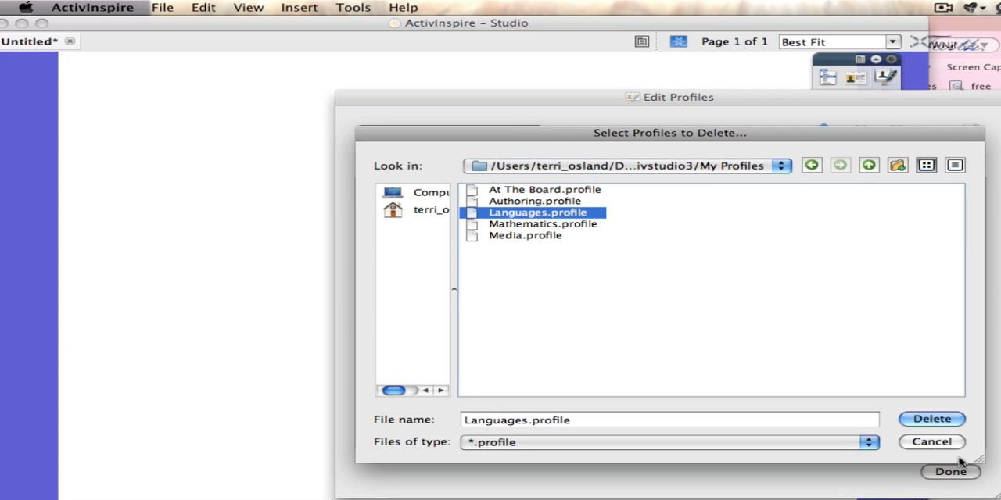
left_click(932, 420)
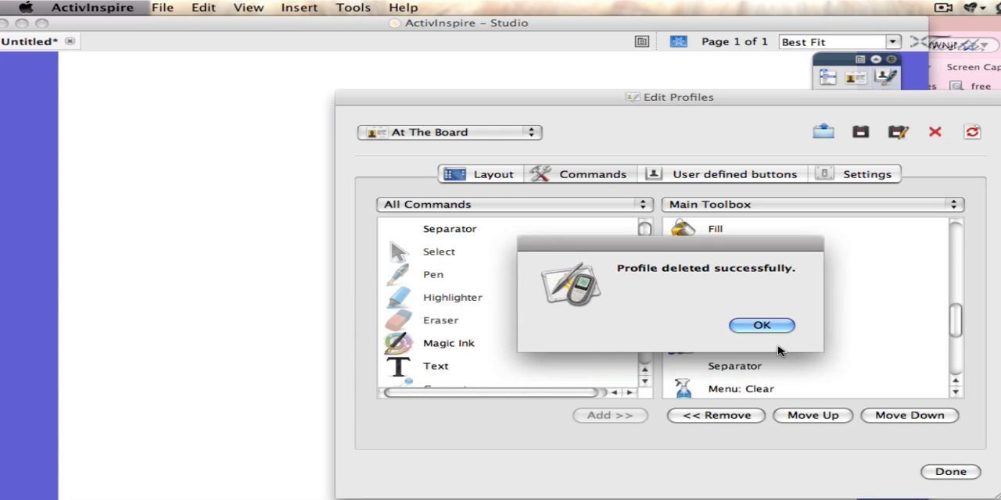
left_click(763, 326)
Step: Delete the Mathematics profile from the saved profiles
left_click(934, 132)
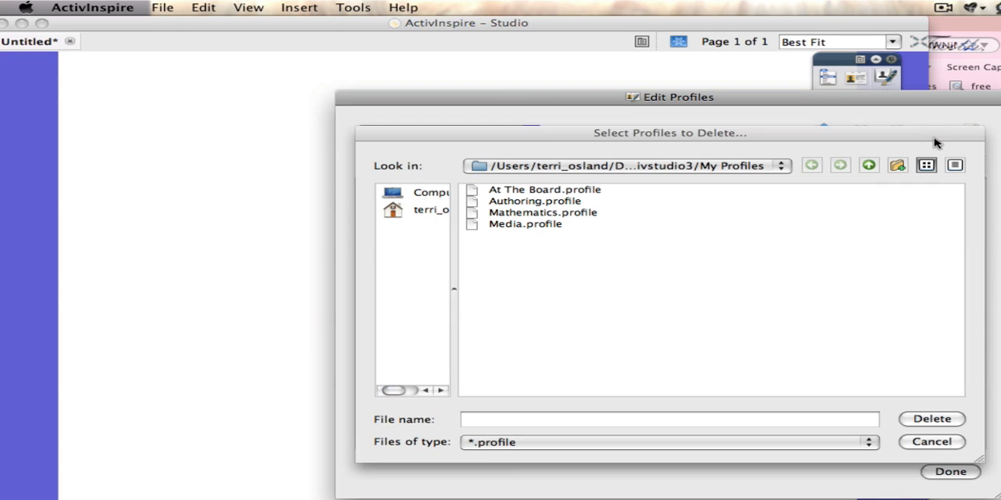
left_click(583, 213)
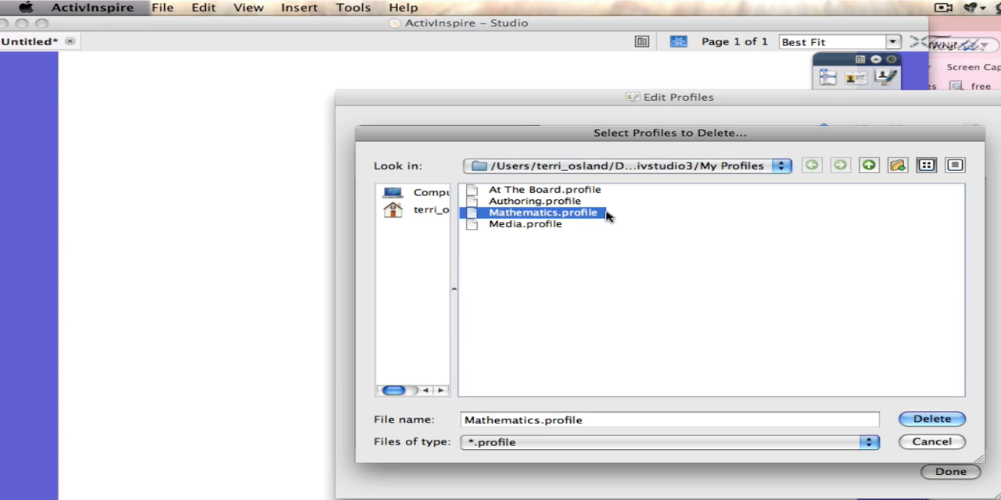
left_click(938, 419)
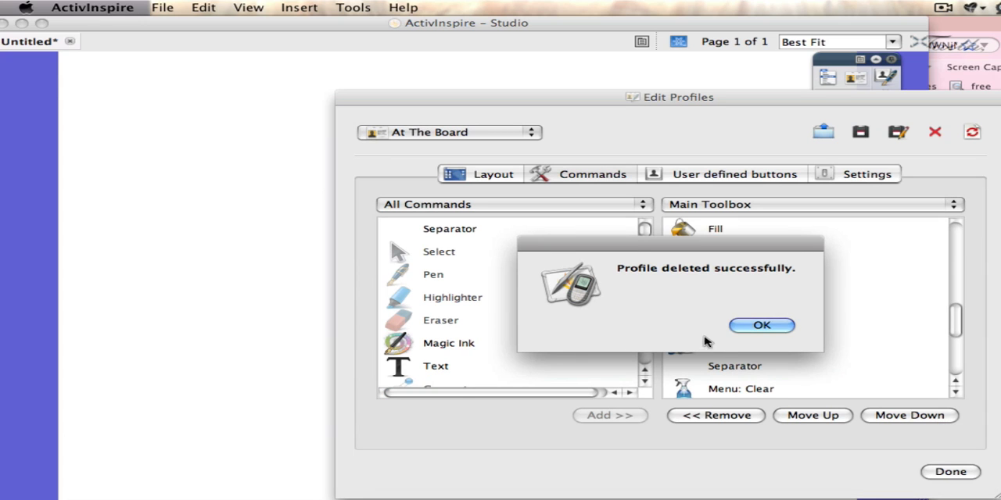
left_click(737, 329)
Step: Delete the Media profile from the saved profiles
left_click(935, 132)
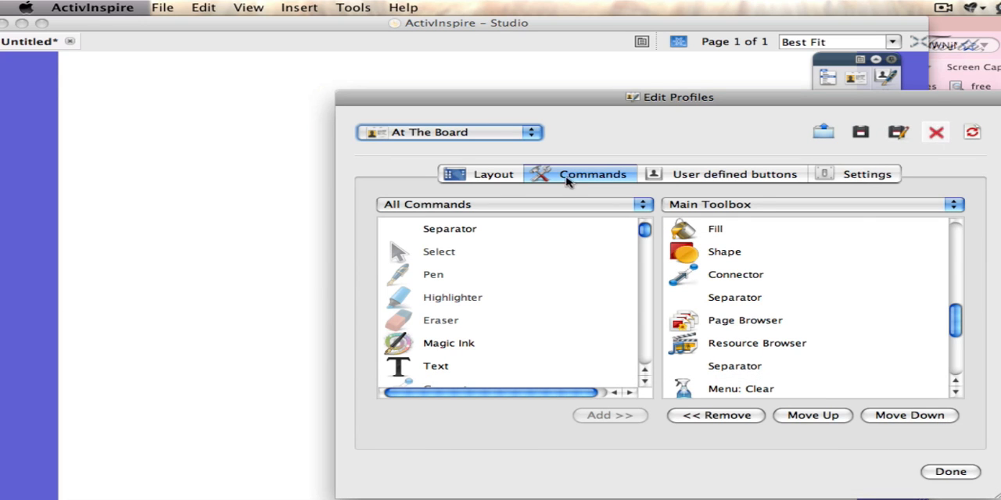
left_click(493, 213)
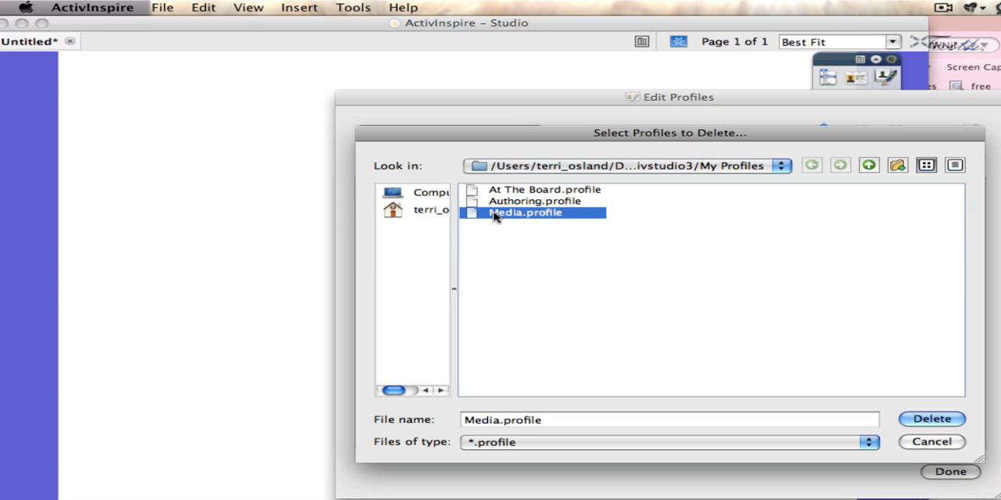
left_click(942, 420)
left_click(785, 330)
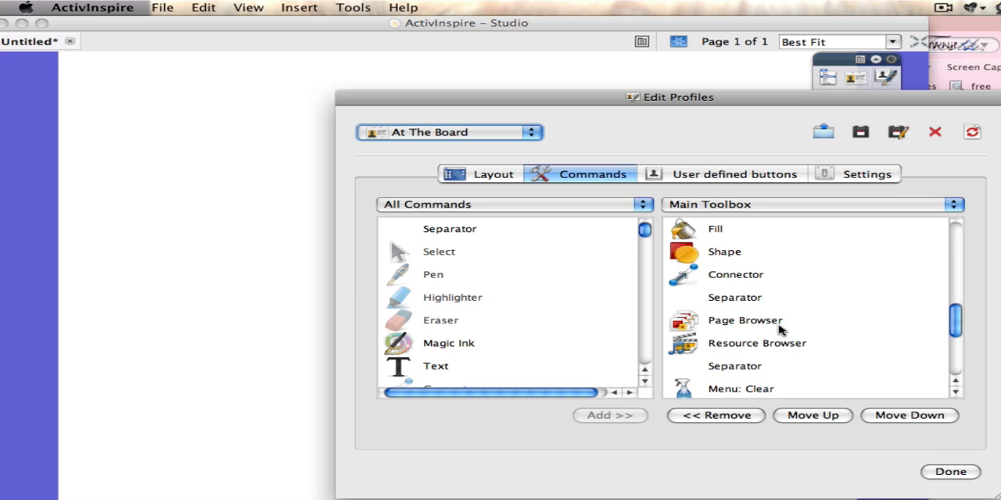
Step: Switch to the Authoring profile and close the profile editor
left_click(491, 133)
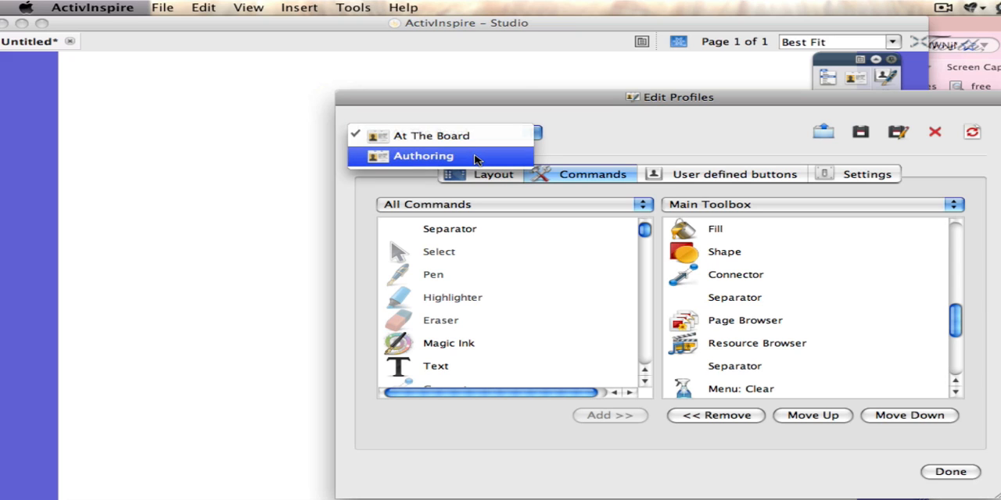
left_click(475, 158)
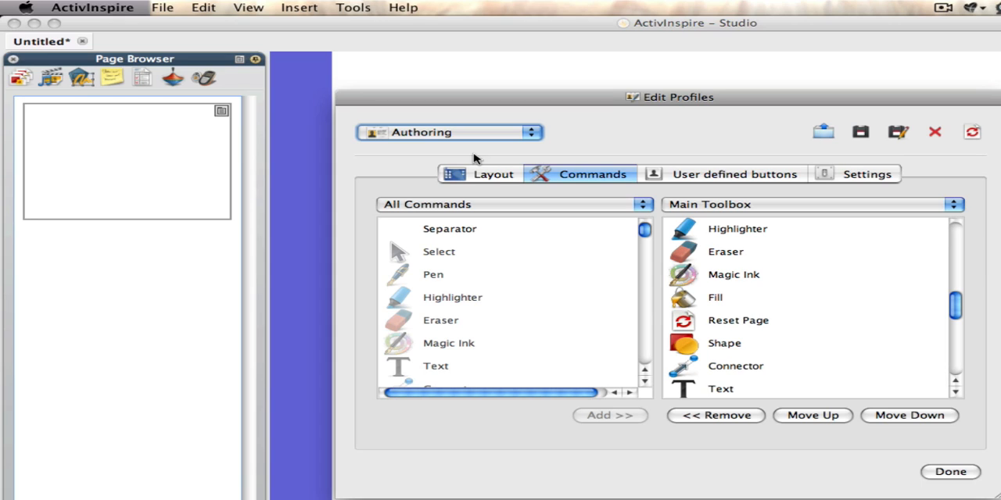
left_click(951, 471)
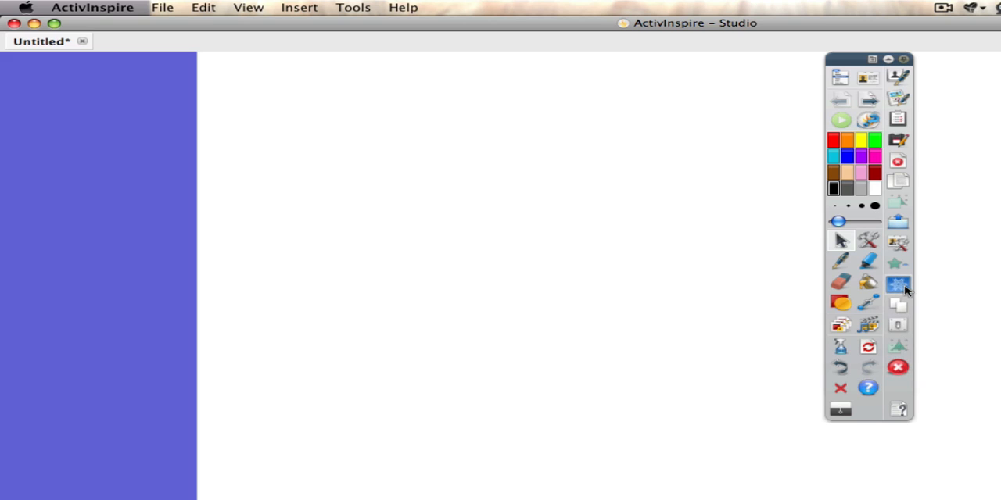
Step: Set the floating main toolbox to Roll In
left_click(874, 61)
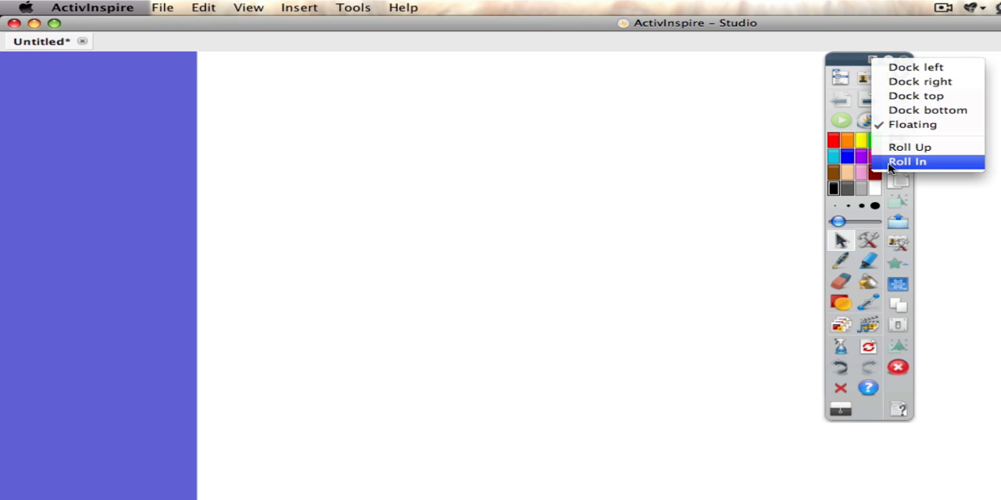
left_click(892, 162)
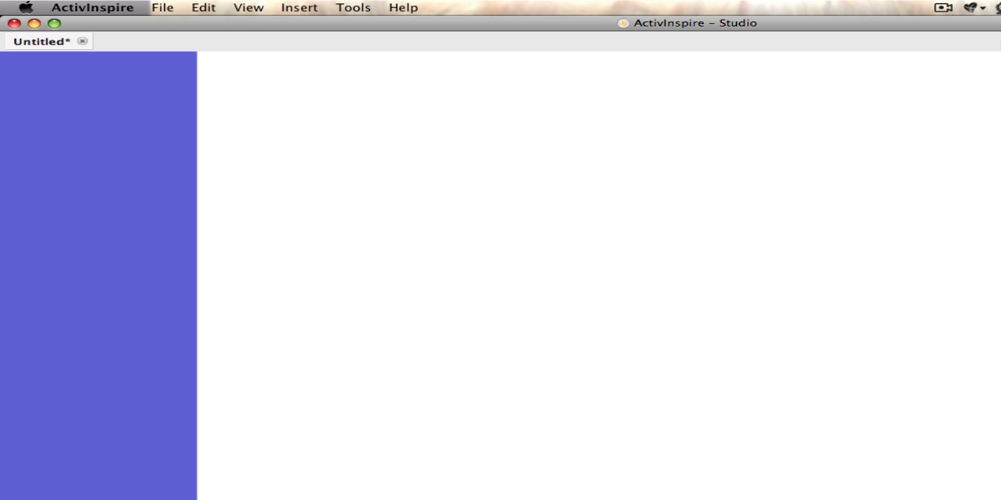
left_click(949, 7)
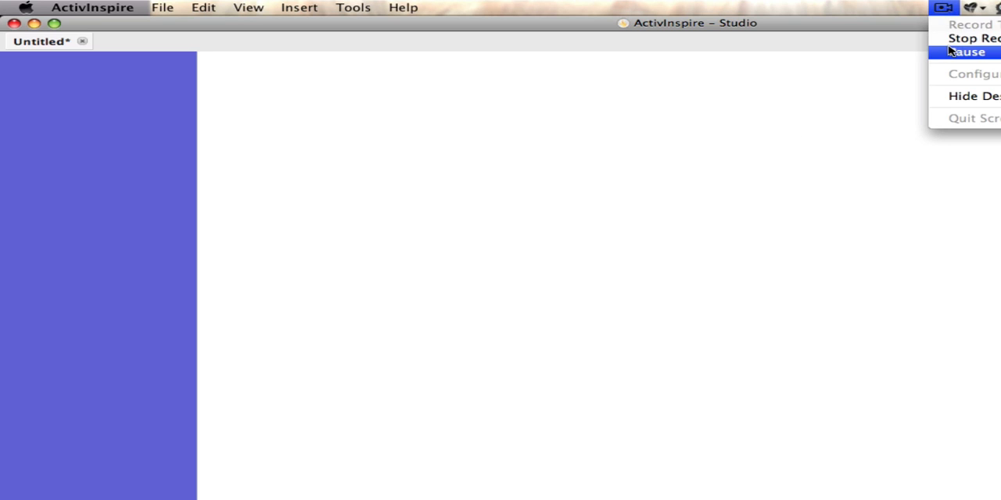